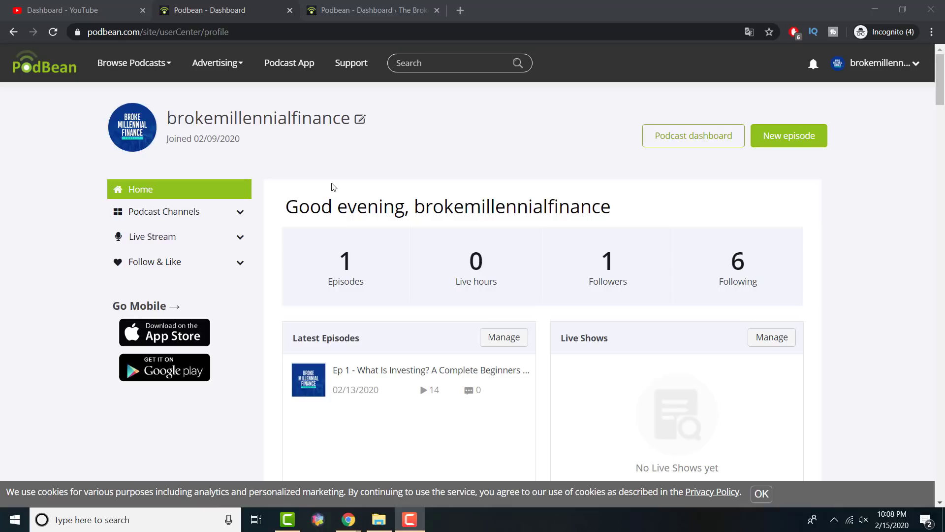
# - Scroll the account home page to review Ep 1, its 14 plays and 1 follower
pyautogui.scroll(-2, 332, 187)
pyautogui.scroll(2, 332, 187)
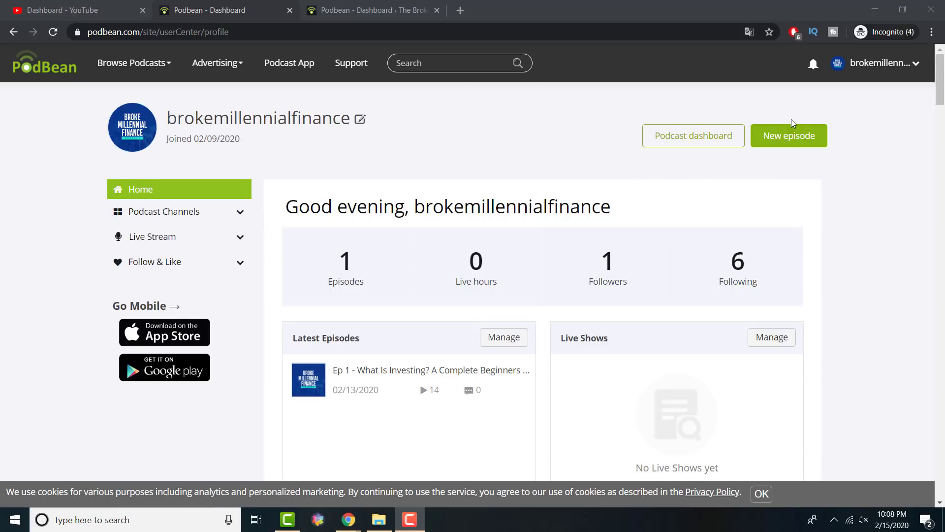
# - Open the podcast dashboard, close the duplicate tab, and scroll down to Top 10 Episodes and back
pyautogui.click(687, 134)
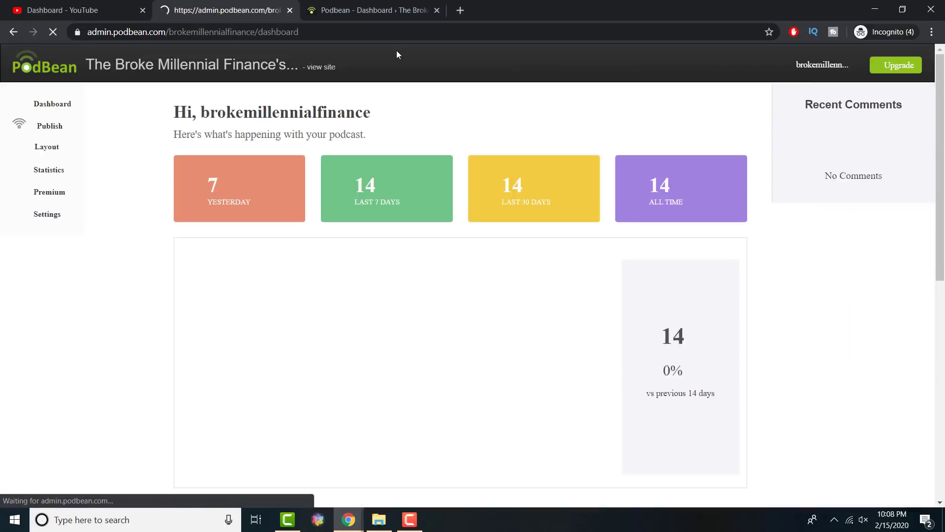
pyautogui.click(436, 10)
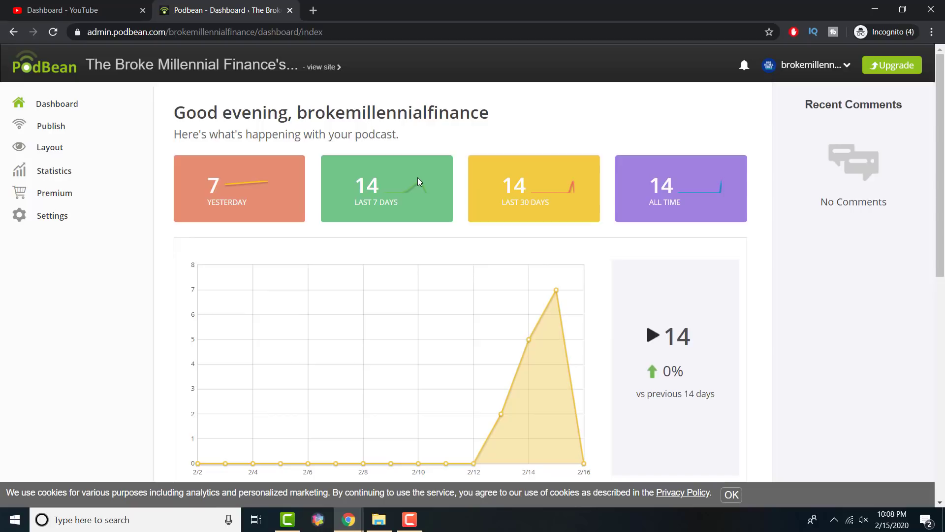
pyautogui.scroll(-5, 519, 233)
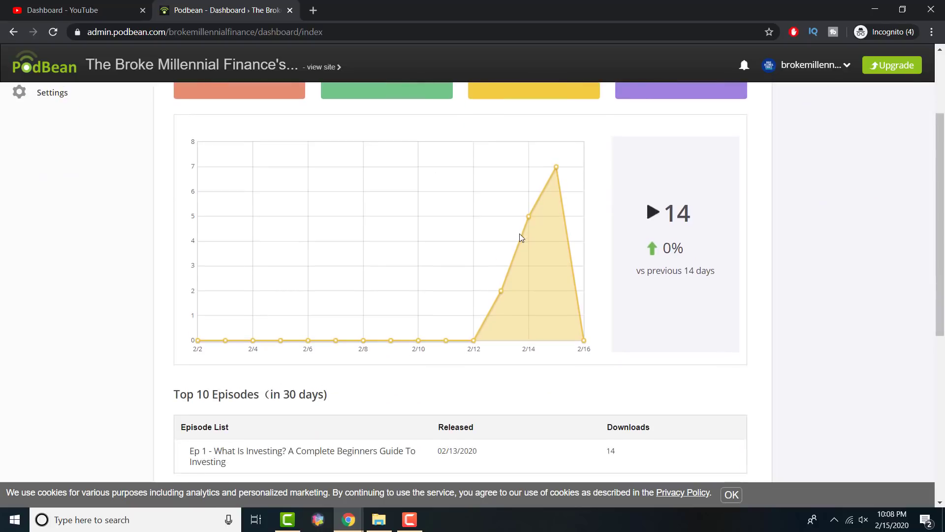
pyautogui.scroll(5, 520, 247)
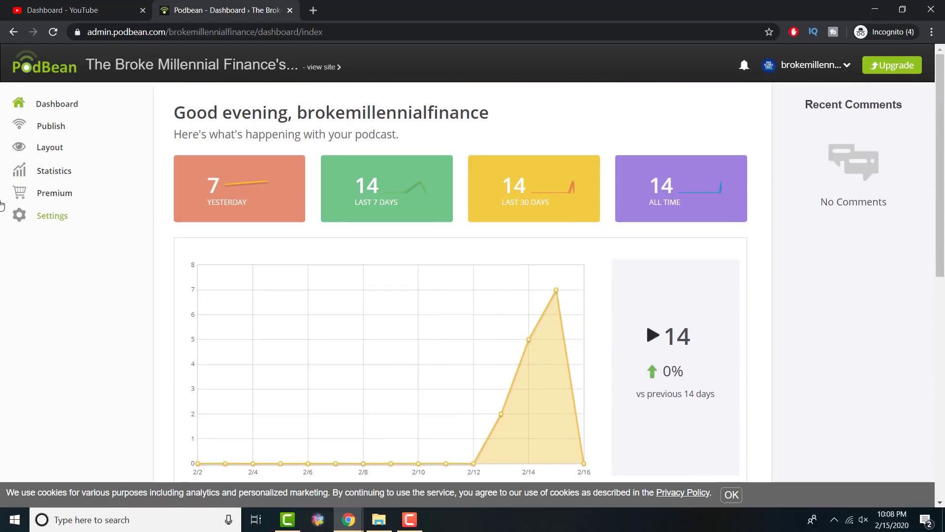
# - View the Themes page, then scroll the Stats Overview showing 14 downloads for Feb 01–16, 2020
pyautogui.click(64, 161)
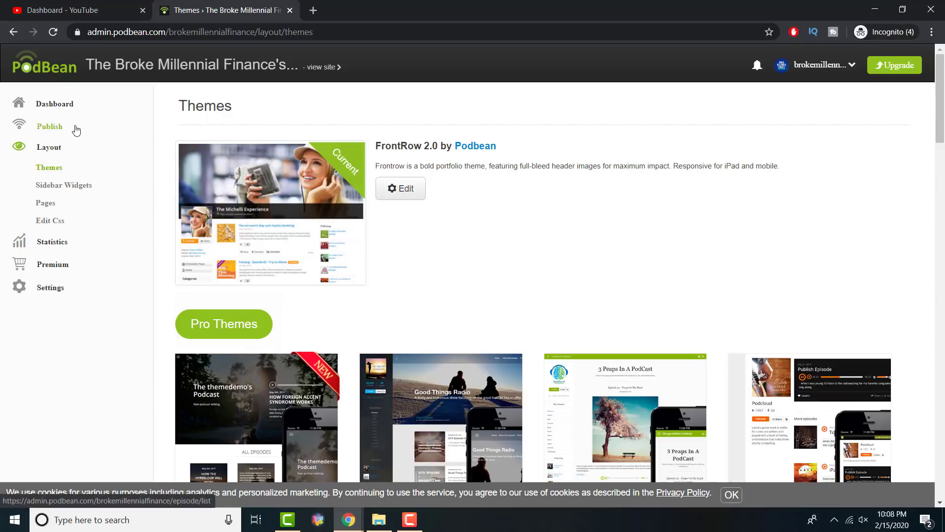
pyautogui.click(78, 240)
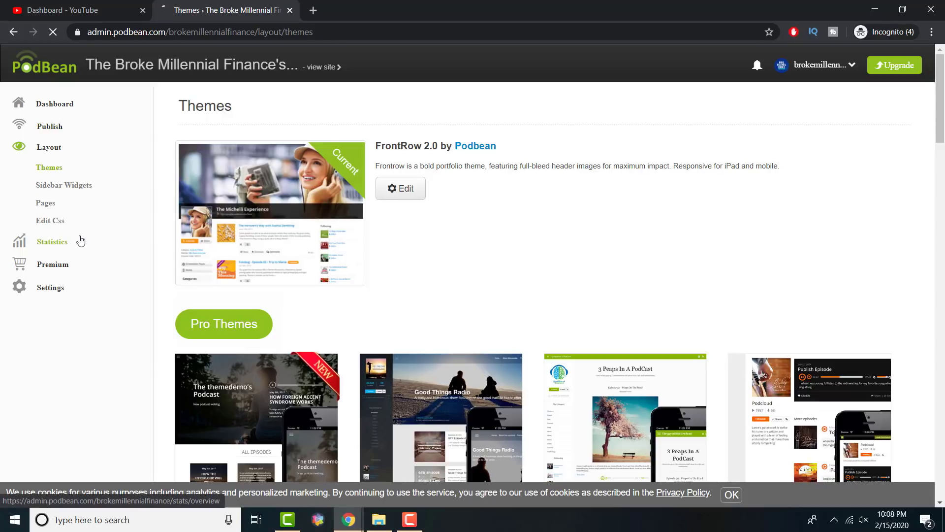
pyautogui.scroll(-9, 201, 290)
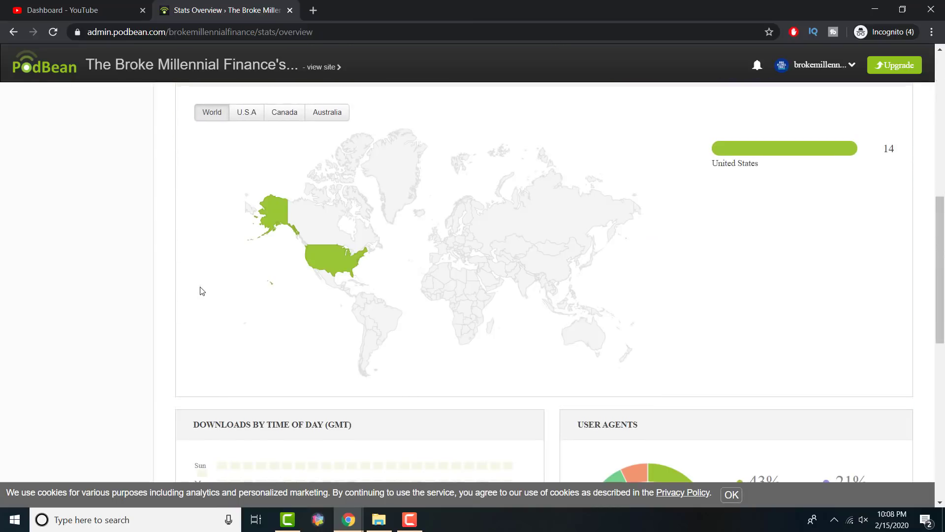
pyautogui.scroll(-5, 201, 291)
pyautogui.scroll(-3, 198, 290)
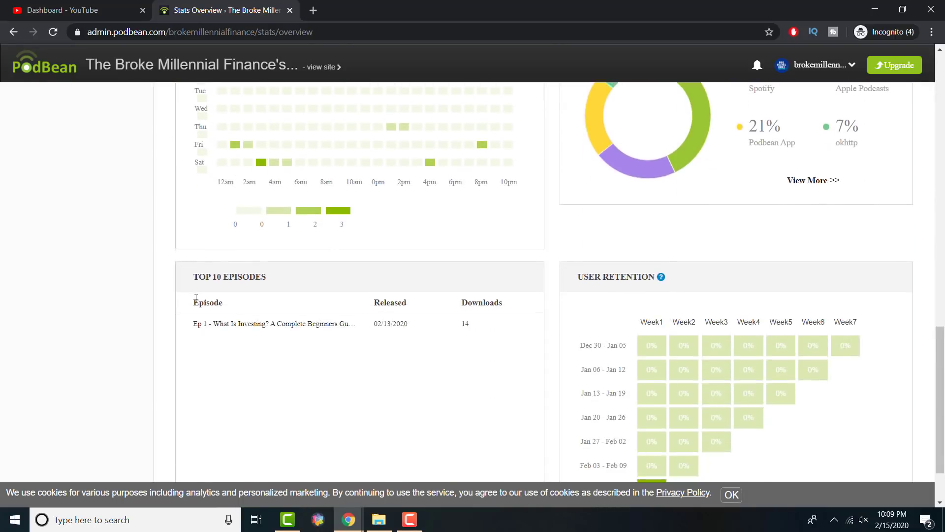
pyautogui.scroll(3, 197, 294)
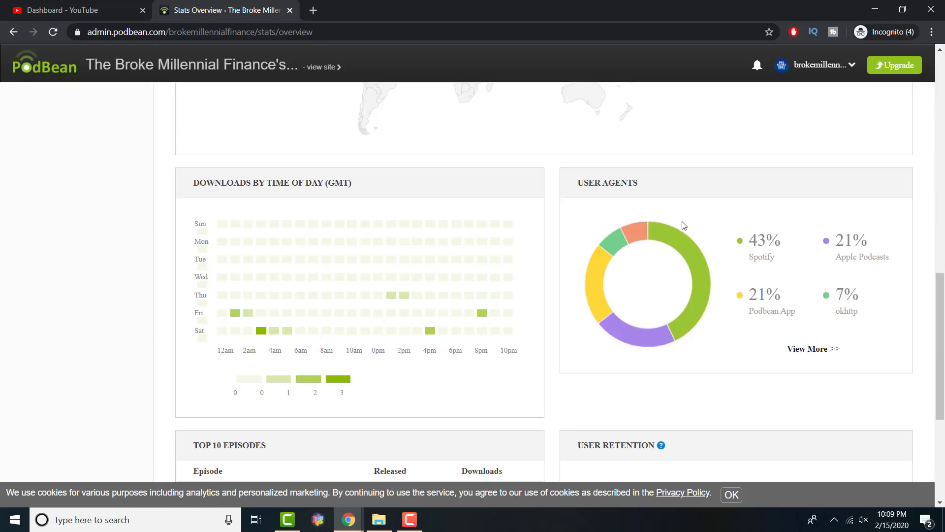
pyautogui.scroll(10, 57, 237)
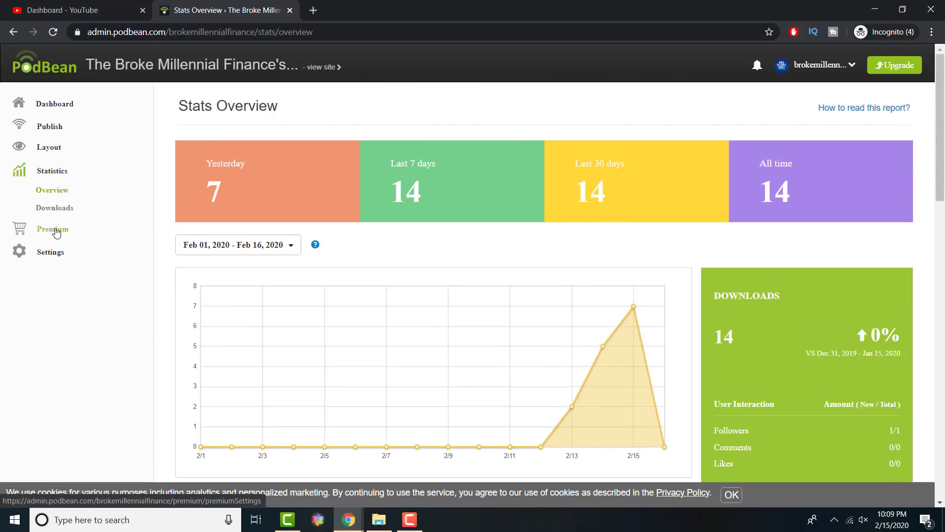
# - Open Settings, then Feed/iTunes, and review the RSS address and Clean/No, Episodic iTunes settings
pyautogui.click(53, 252)
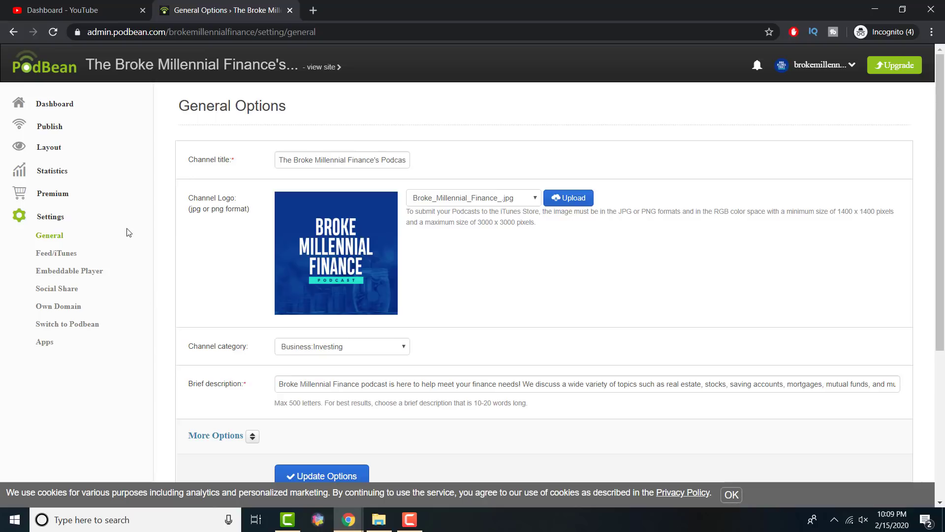
pyautogui.click(60, 253)
pyautogui.scroll(-1, 190, 241)
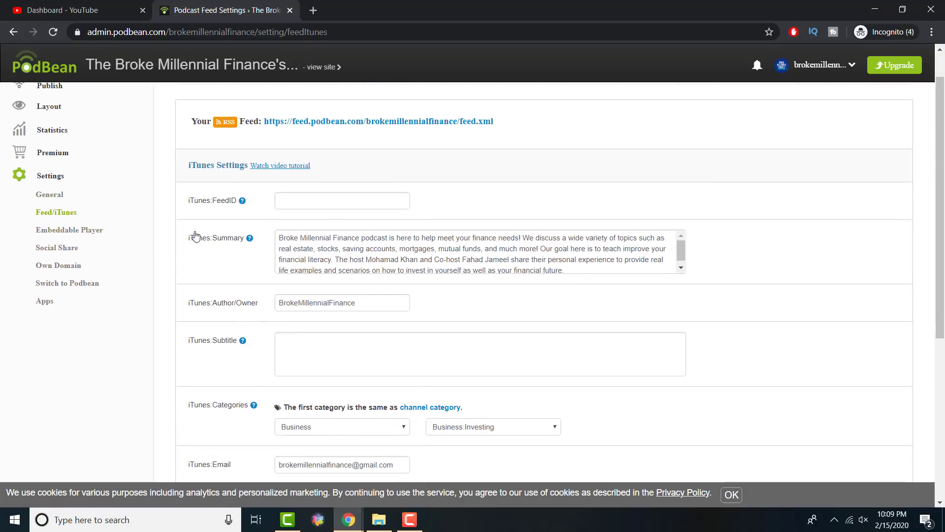
pyautogui.scroll(-2, 193, 241)
pyautogui.scroll(-4, 196, 239)
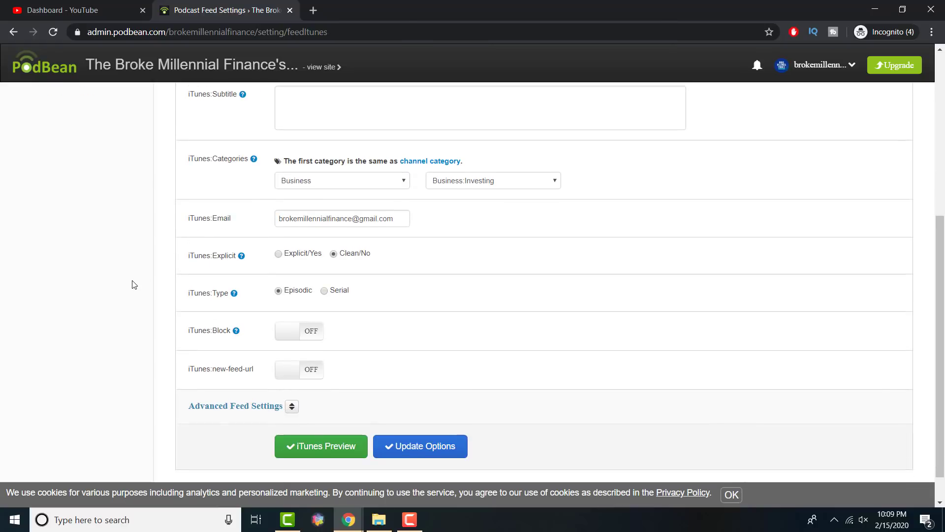
pyautogui.scroll(6, 132, 285)
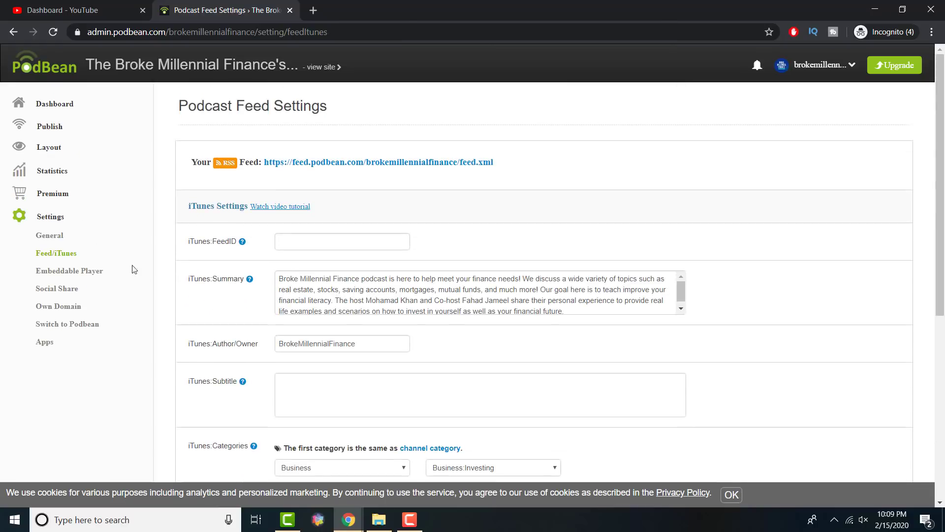
# - Open the Episodes list, preview the New Episode upload page, then go back to the list
pyautogui.click(77, 131)
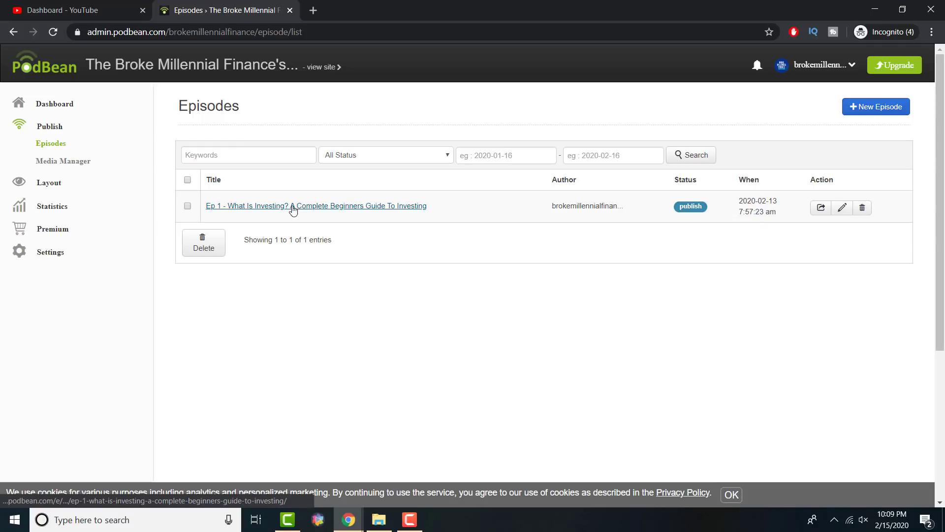
pyautogui.click(864, 112)
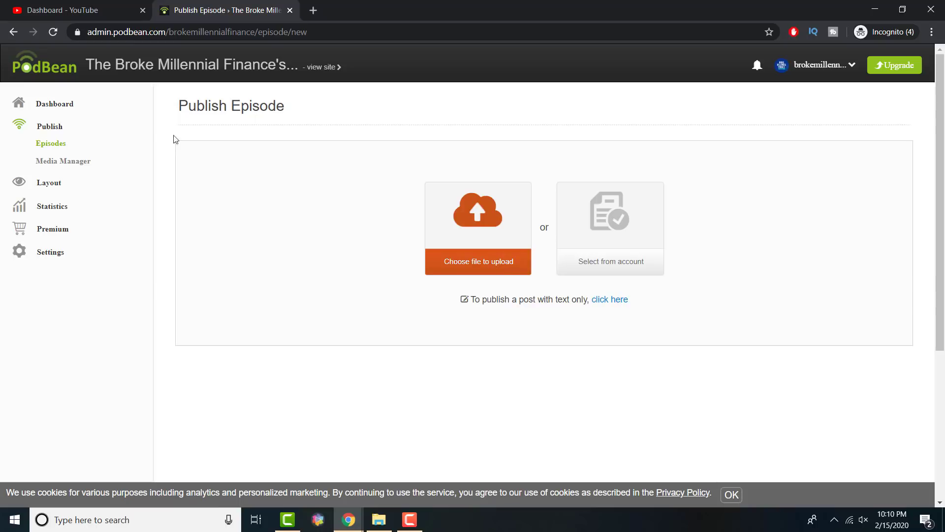
pyautogui.click(14, 32)
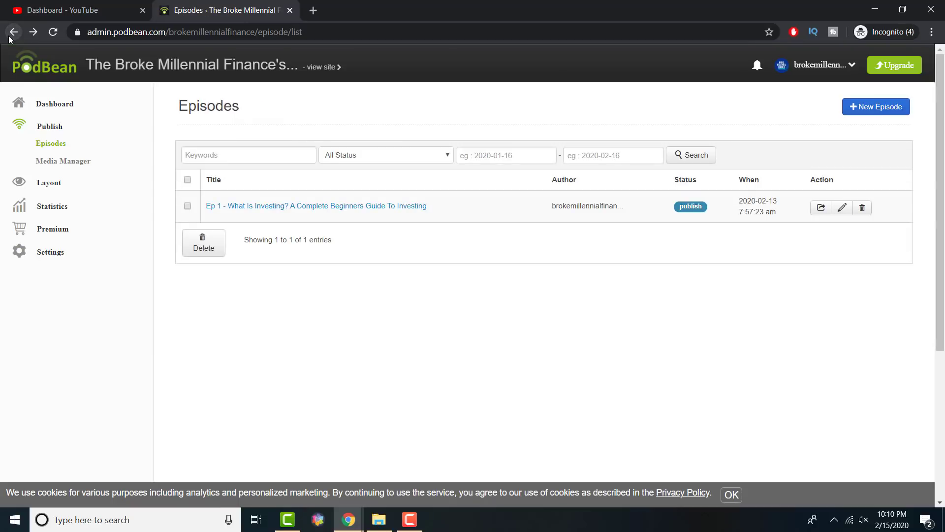
# - View Ep 1's public page with its 14 downloads, then close that tab
pyautogui.click(283, 206)
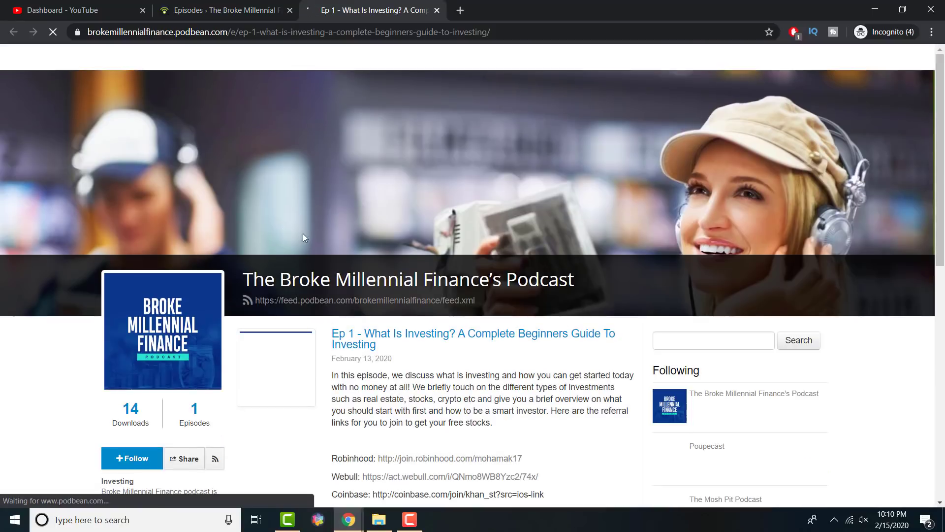
pyautogui.scroll(-4, 463, 253)
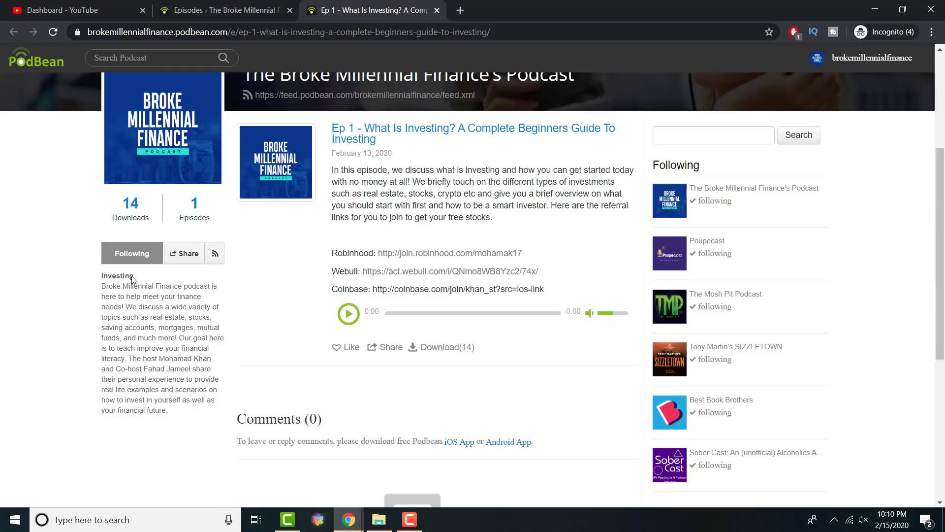
pyautogui.scroll(3, 338, 350)
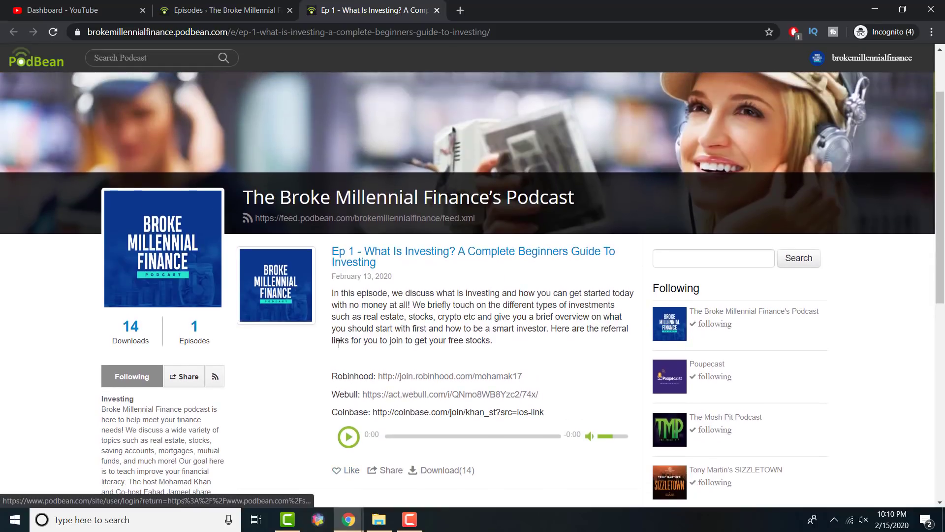
pyautogui.scroll(-6, 339, 350)
pyautogui.scroll(3, 339, 350)
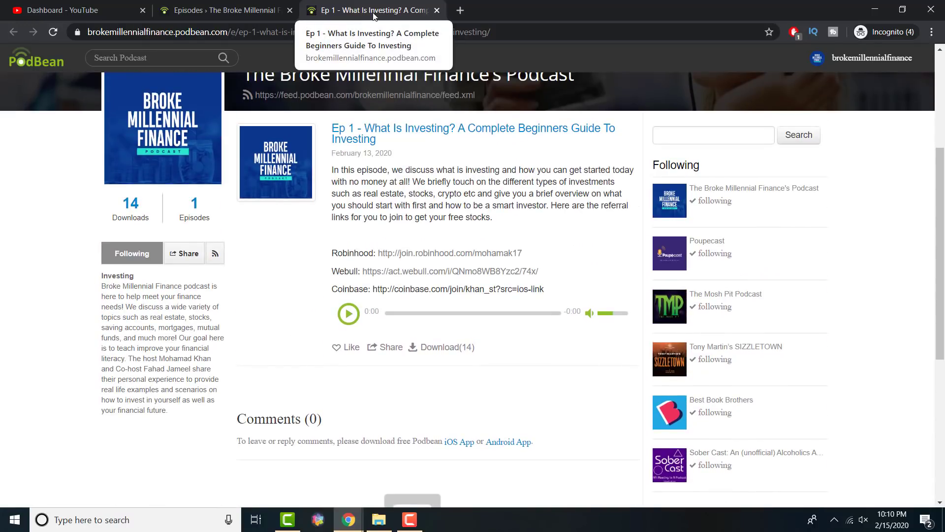
pyautogui.click(437, 10)
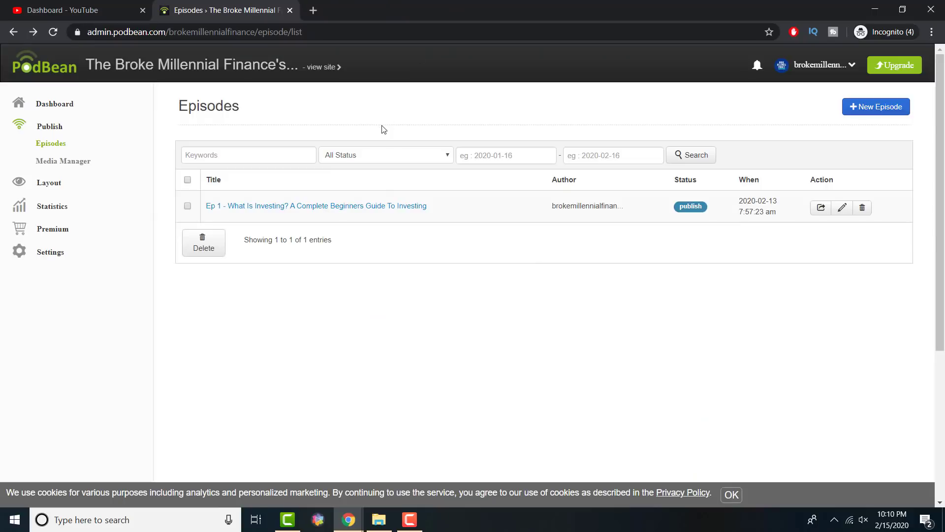
# - Open Ep 1 for editing and review its what_is_investing_ep_1.mp3 file, title, description and tags
pyautogui.click(842, 209)
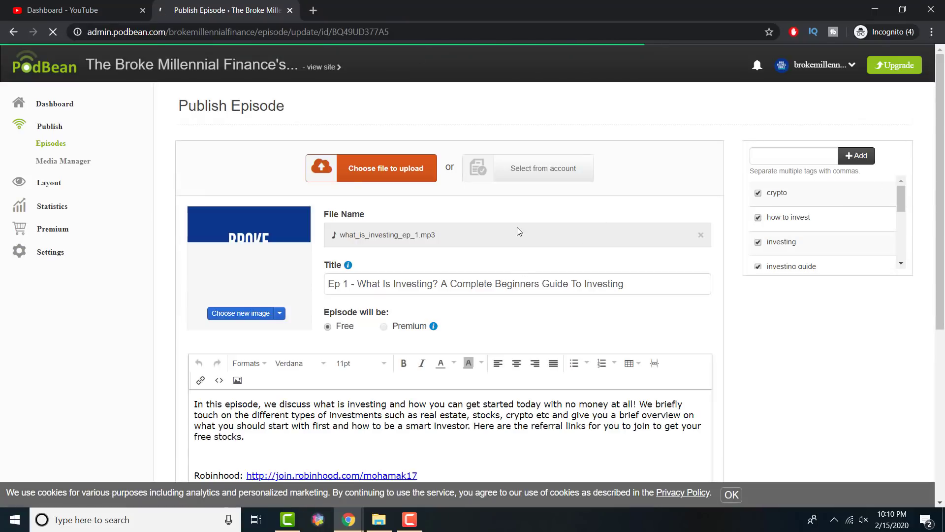
pyautogui.scroll(-2, 512, 228)
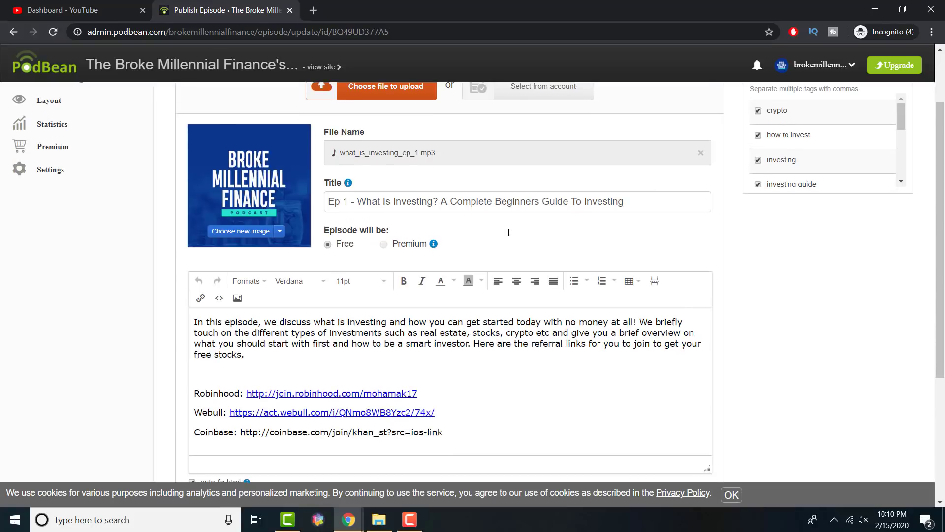
pyautogui.moveTo(435, 243)
pyautogui.scroll(-3, 788, 329)
pyautogui.scroll(5, 531, 325)
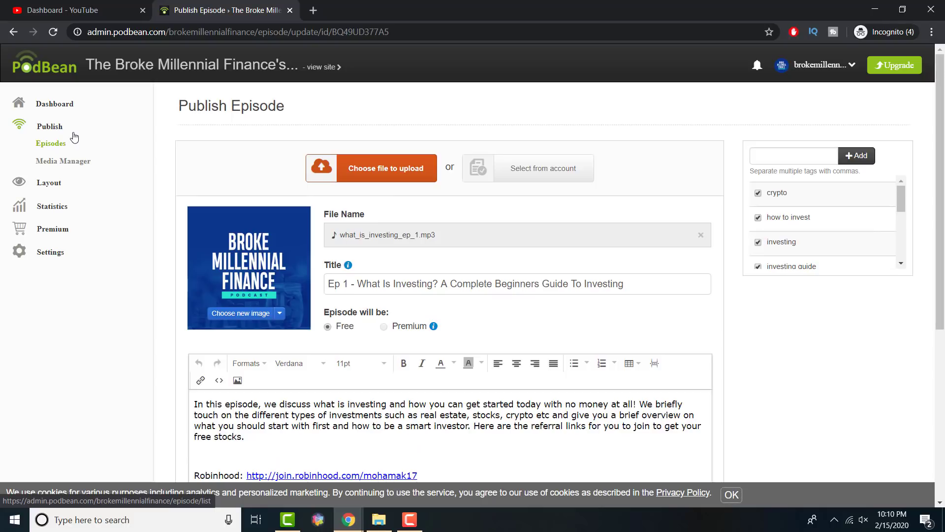
# - Go through Dashboard and Settings to the Feed/iTunes page with the RSS address and Business categories
pyautogui.click(54, 105)
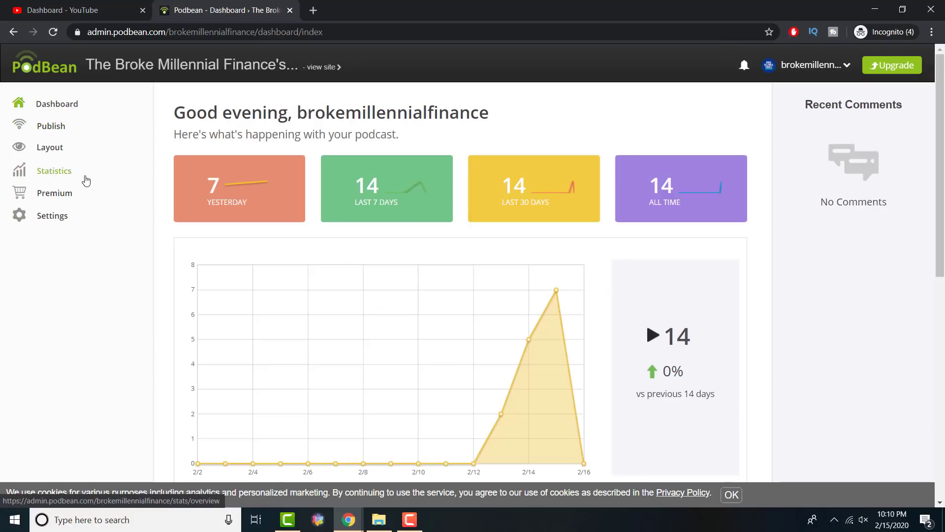
pyautogui.click(74, 211)
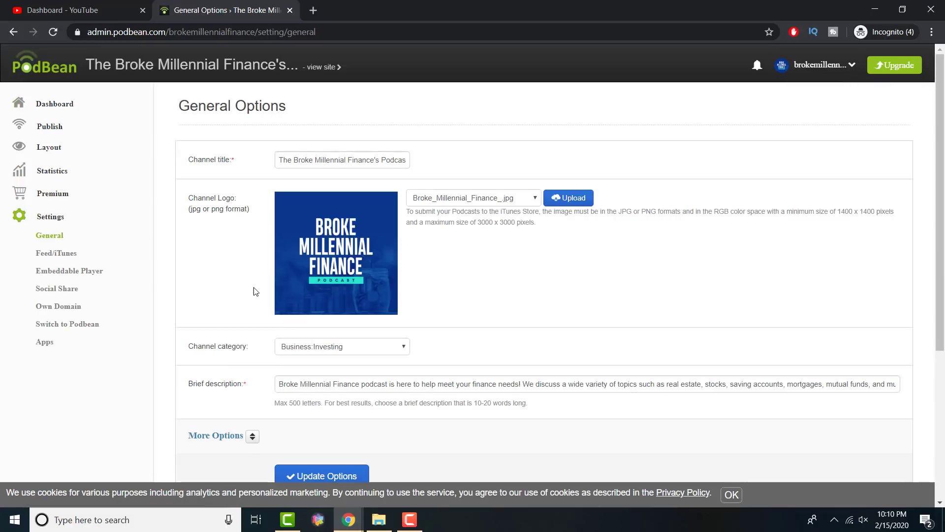
pyautogui.click(74, 254)
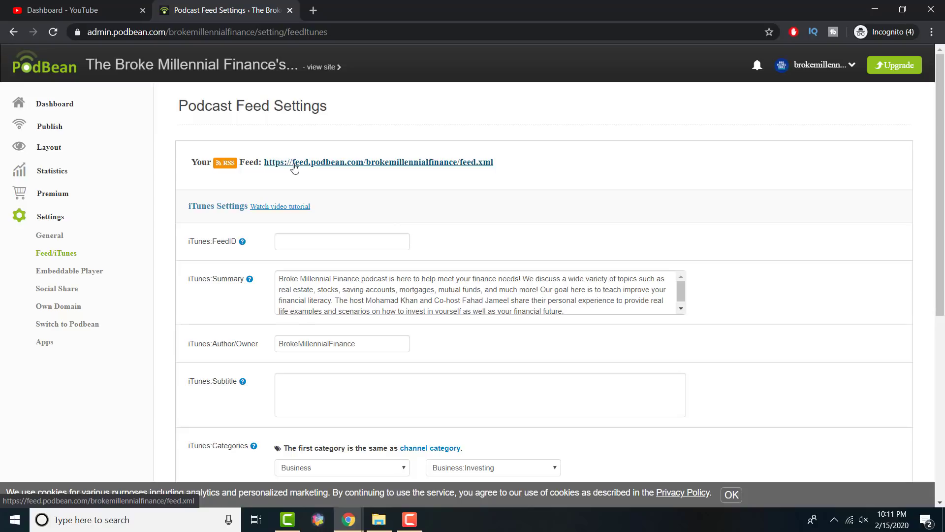
# - Return to the dashboard showing 7 plays yesterday and 14 for 7 days, 30 days and all time
pyautogui.click(55, 107)
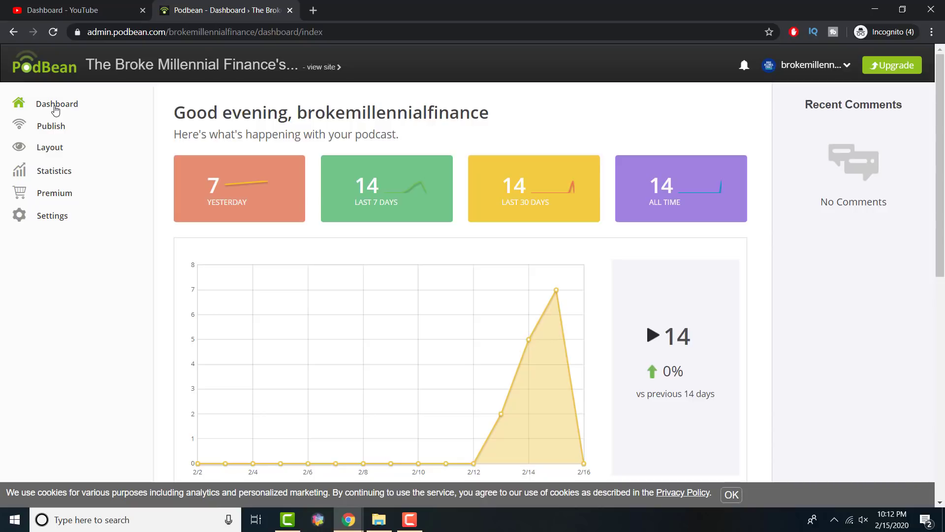
# - Open Themes, then review the Stats Overview's 14 downloads, audience map and User Agents donut
pyautogui.click(49, 147)
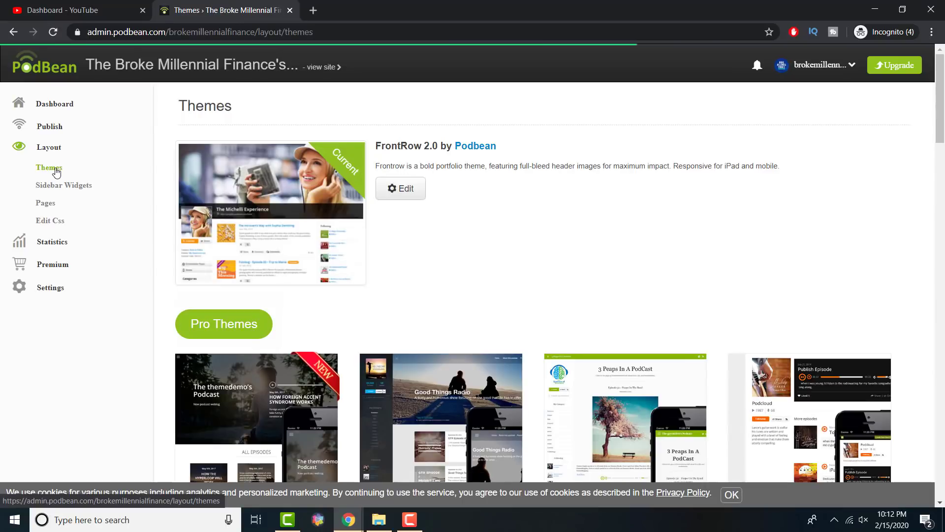
pyautogui.click(39, 244)
pyautogui.scroll(-10, 540, 297)
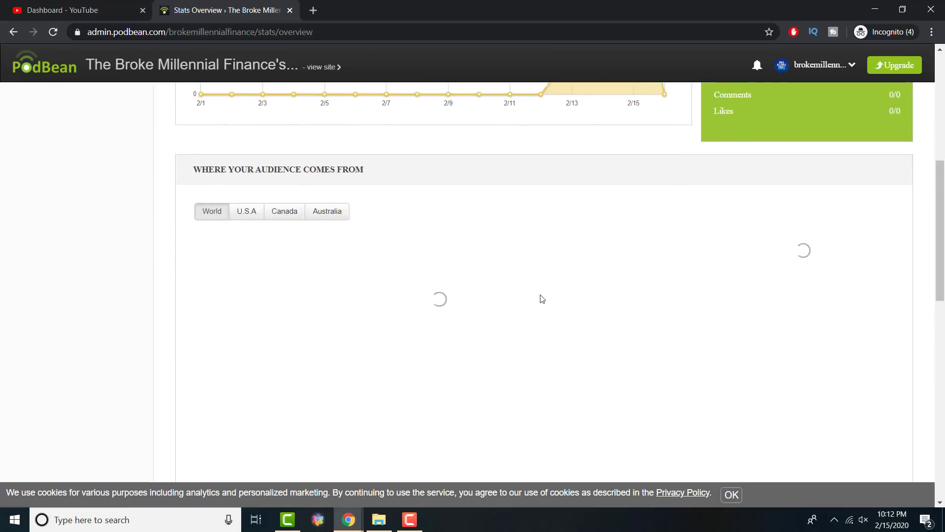
pyautogui.scroll(-4, 640, 290)
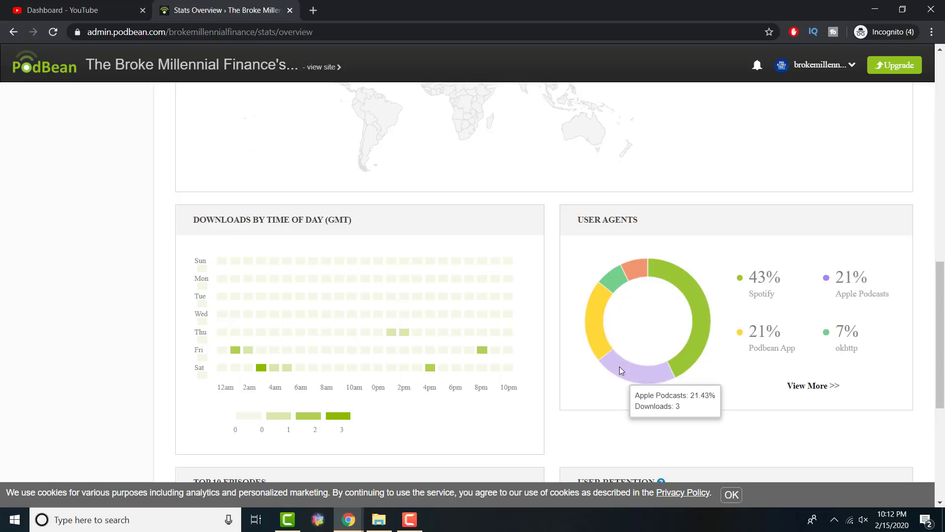
pyautogui.moveTo(594, 323)
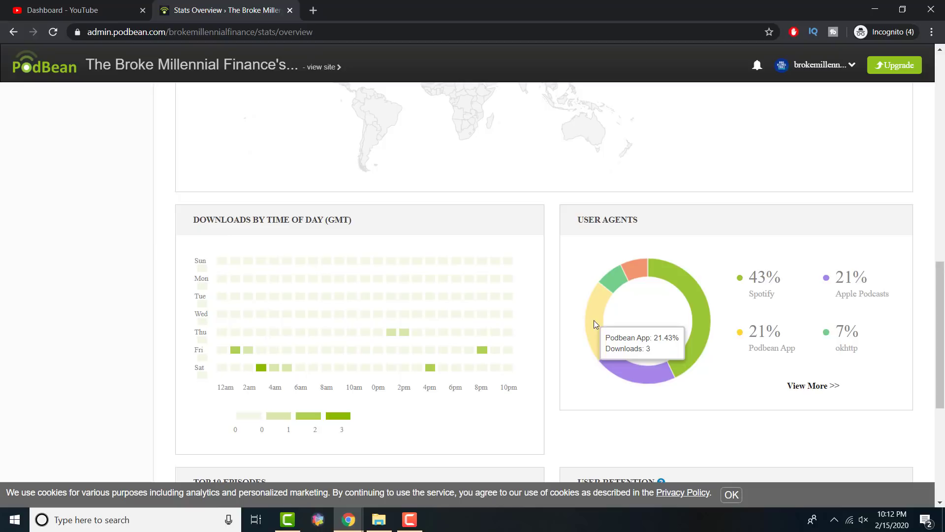
pyautogui.scroll(15, 594, 320)
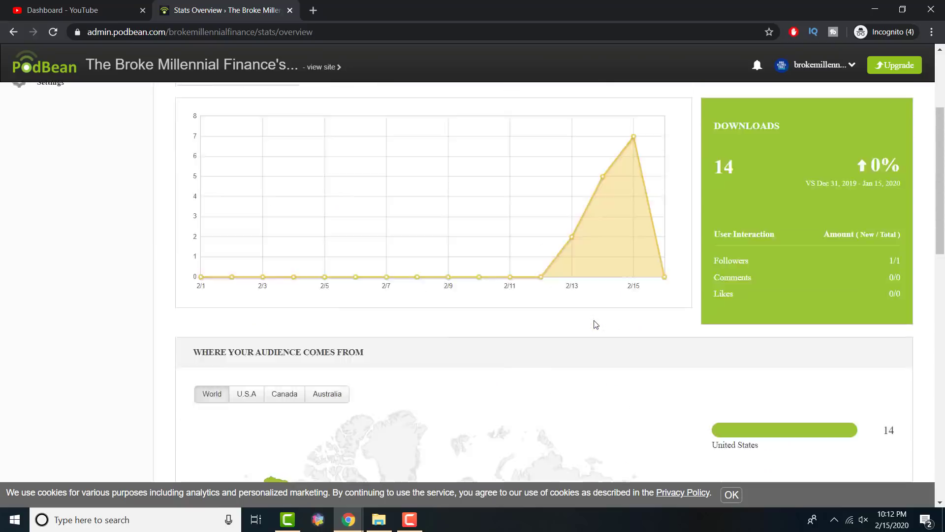
pyautogui.scroll(-2, 596, 325)
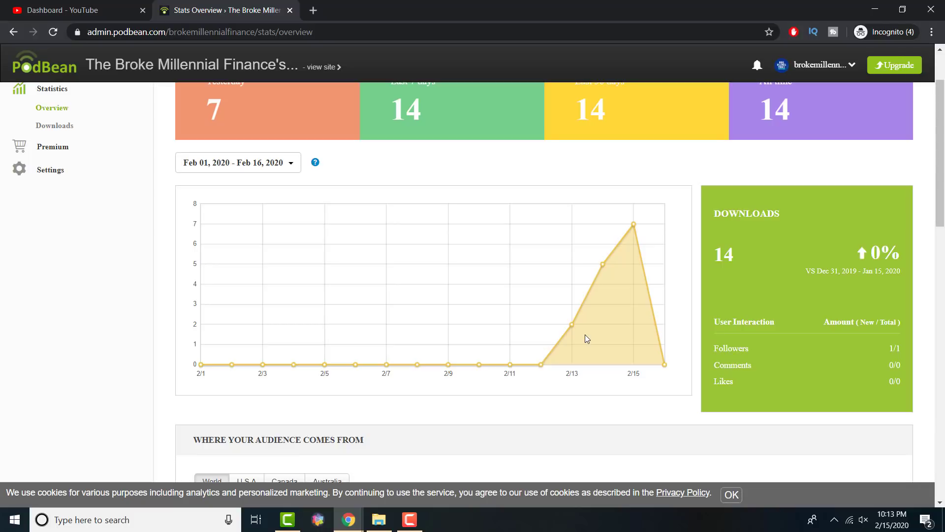
pyautogui.scroll(2, 585, 335)
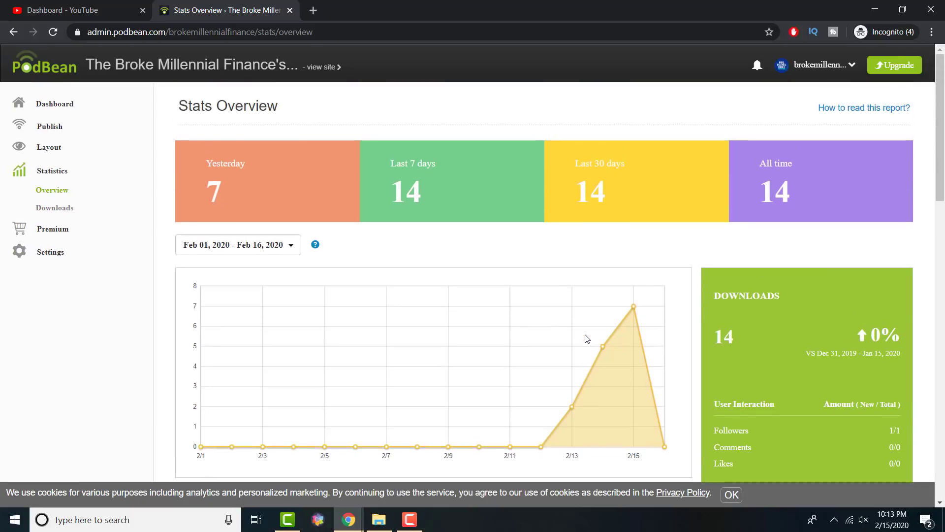